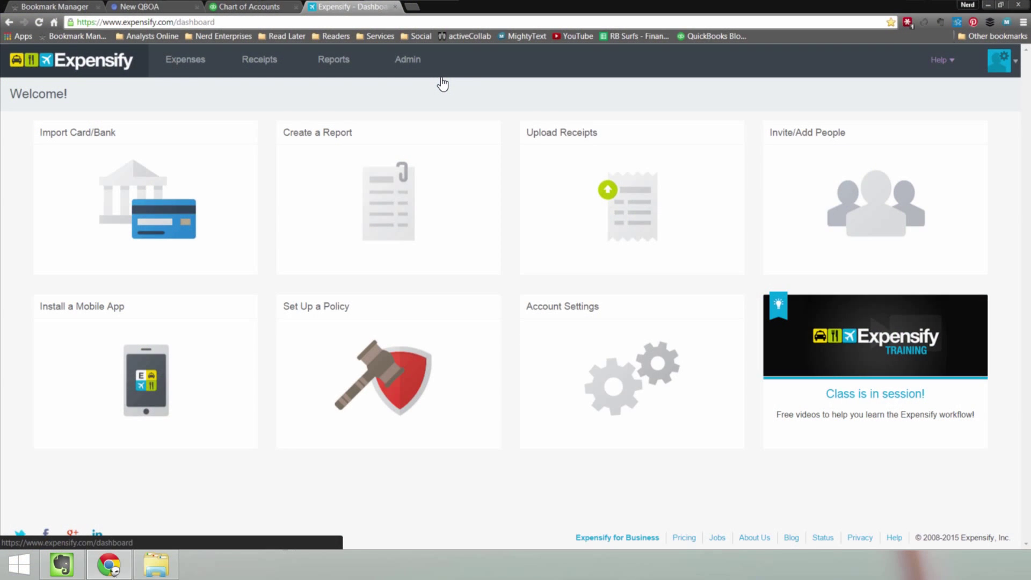
Switch to the QuickBooks Chart of Accounts and scroll to the top of the list
{"action": "left_click", "coordinate": [261, 6]}
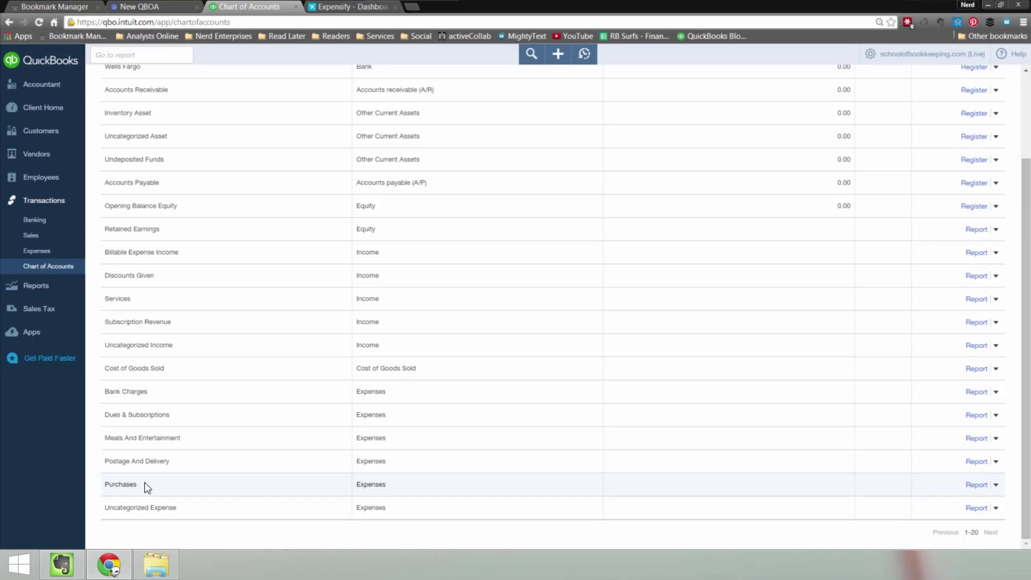
{"action": "scroll", "coordinate": [721, 306], "scroll_direction": "up", "scroll_amount": 3}
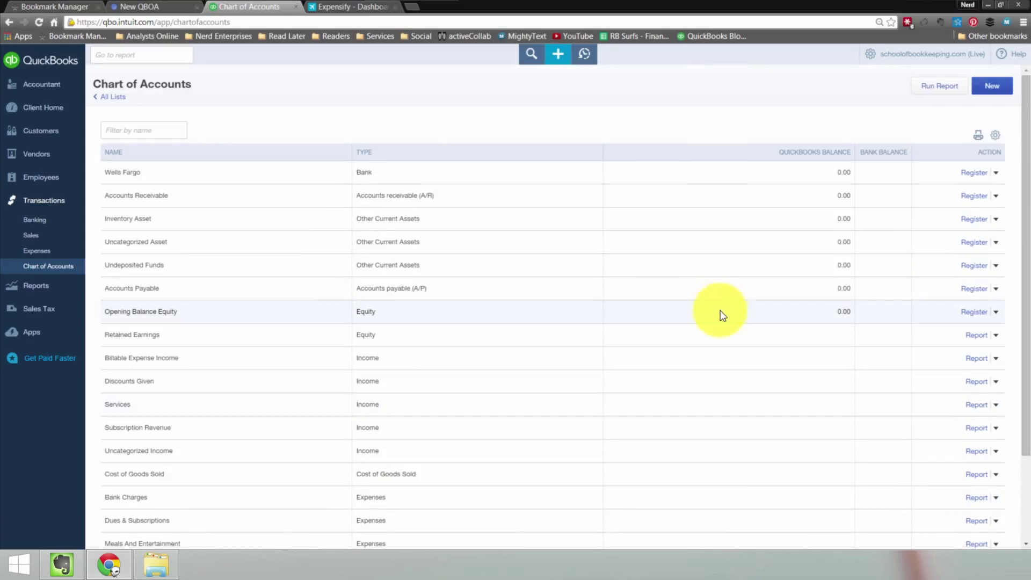
Start a new account with category type Expenses and detail type Travel
{"action": "left_click", "coordinate": [993, 86]}
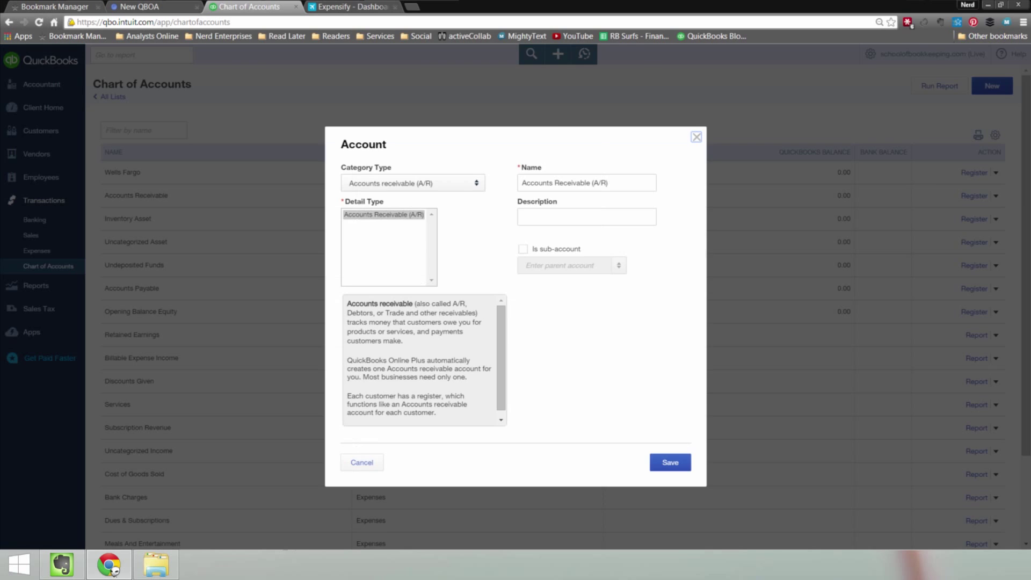
{"action": "left_click", "coordinate": [465, 179]}
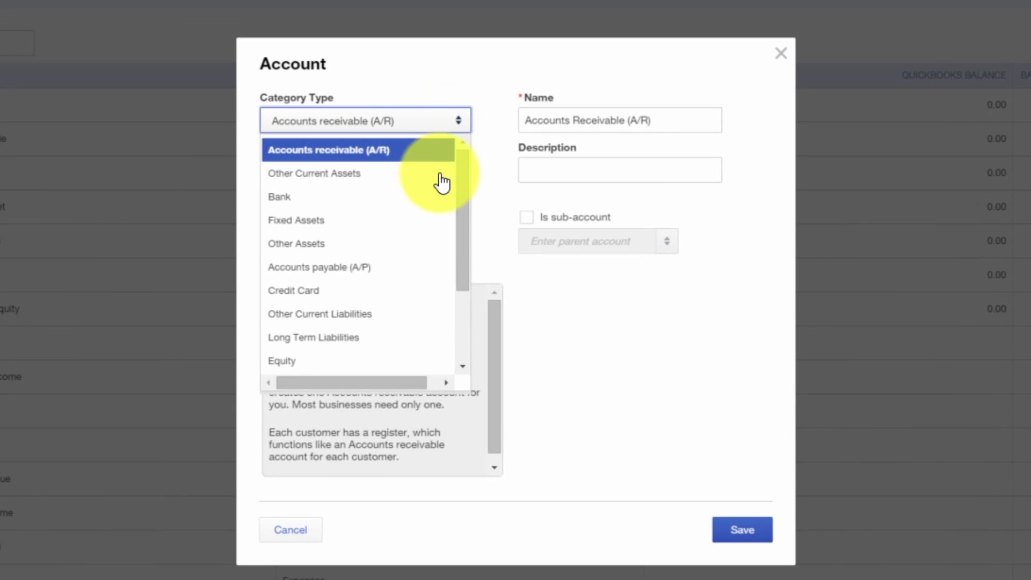
{"action": "left_click_drag", "start_coordinate": [462, 187], "coordinate": [453, 266]}
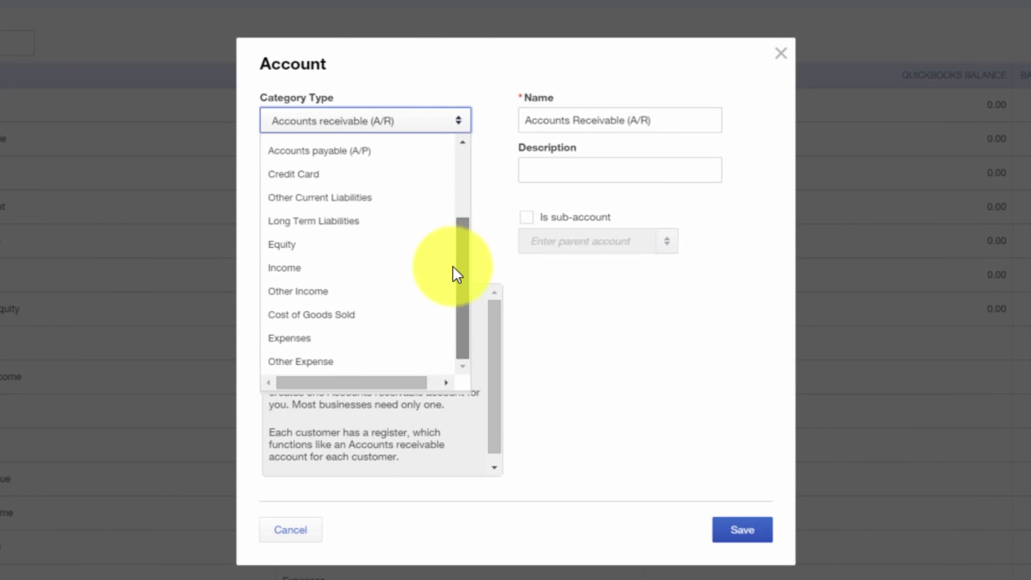
{"action": "left_click", "coordinate": [301, 346]}
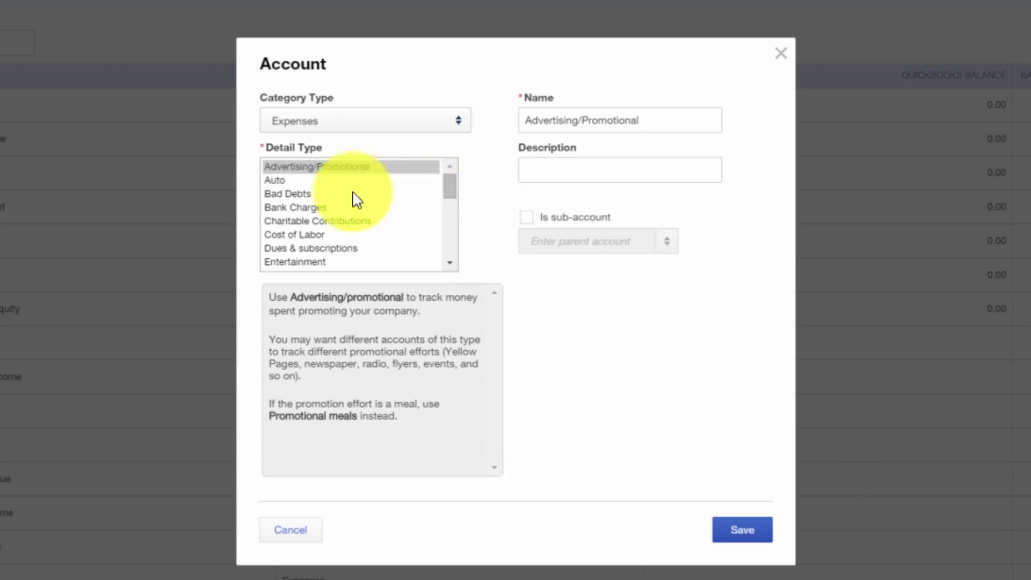
{"action": "left_click", "coordinate": [451, 263]}
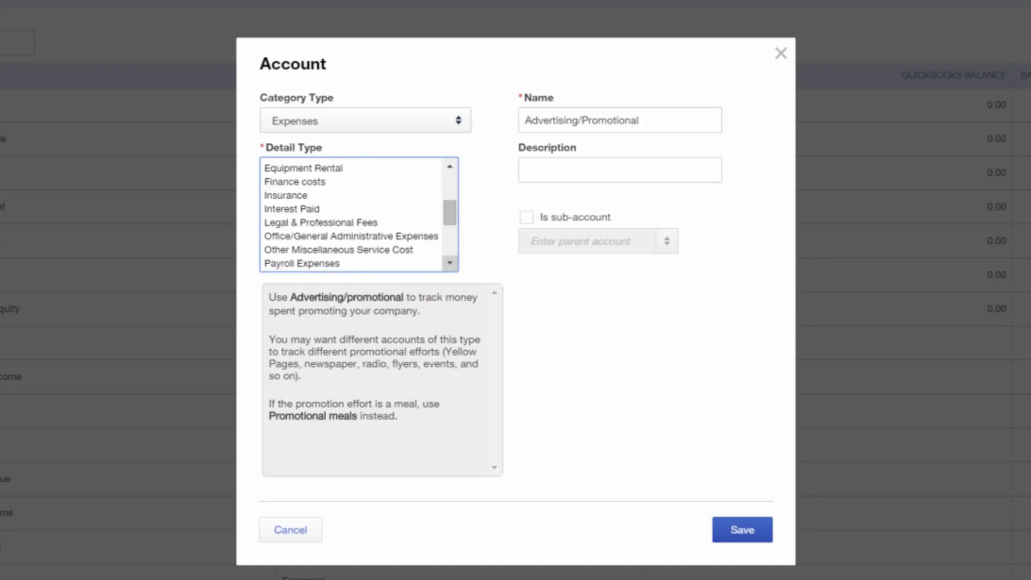
{"action": "left_click", "coordinate": [450, 263]}
{"action": "left_click", "coordinate": [450, 263]}
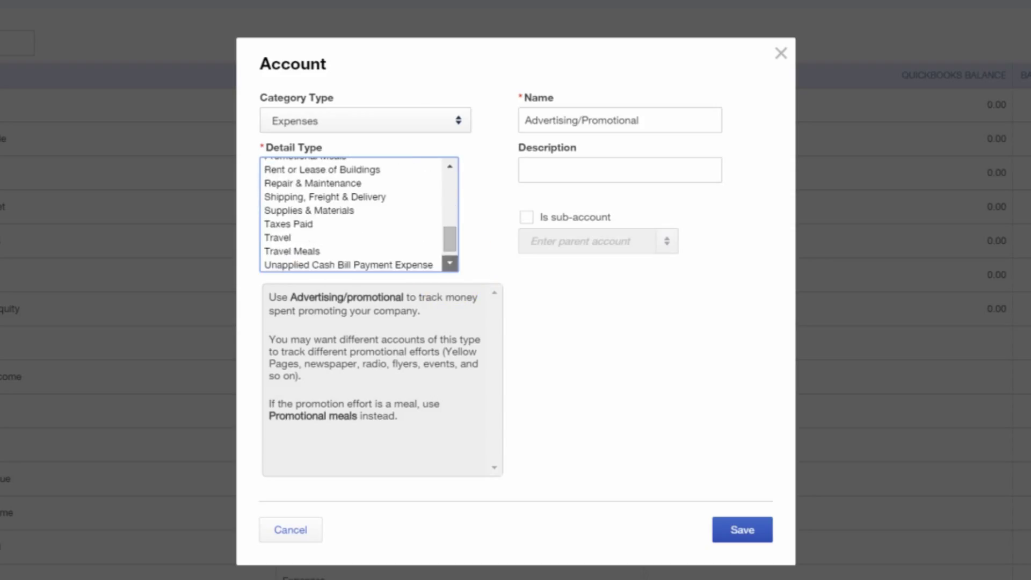
{"action": "left_click", "coordinate": [298, 239]}
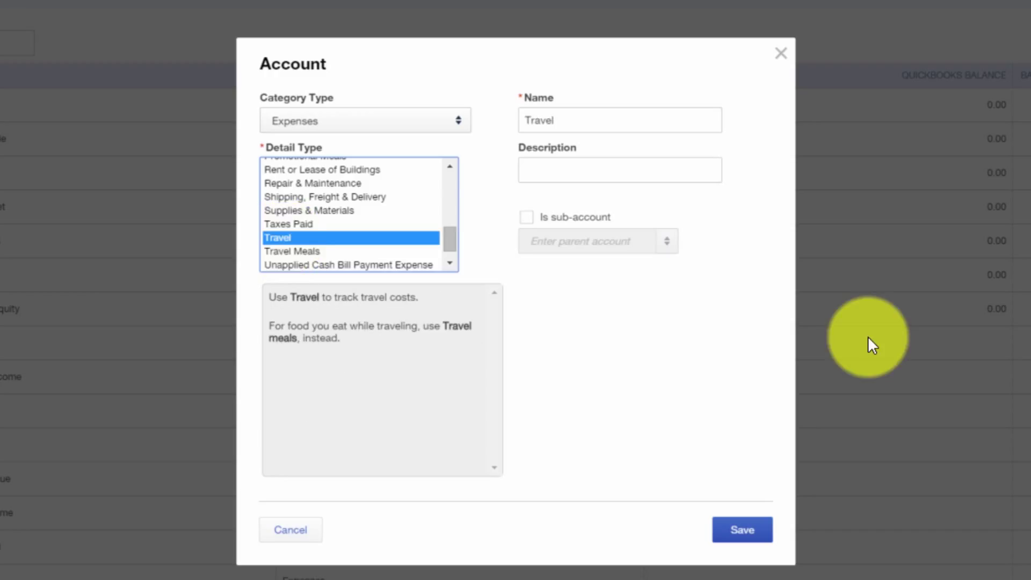
Name the account 'Mileage Reimbursement' and save it
{"action": "double_click", "coordinate": [586, 121]}
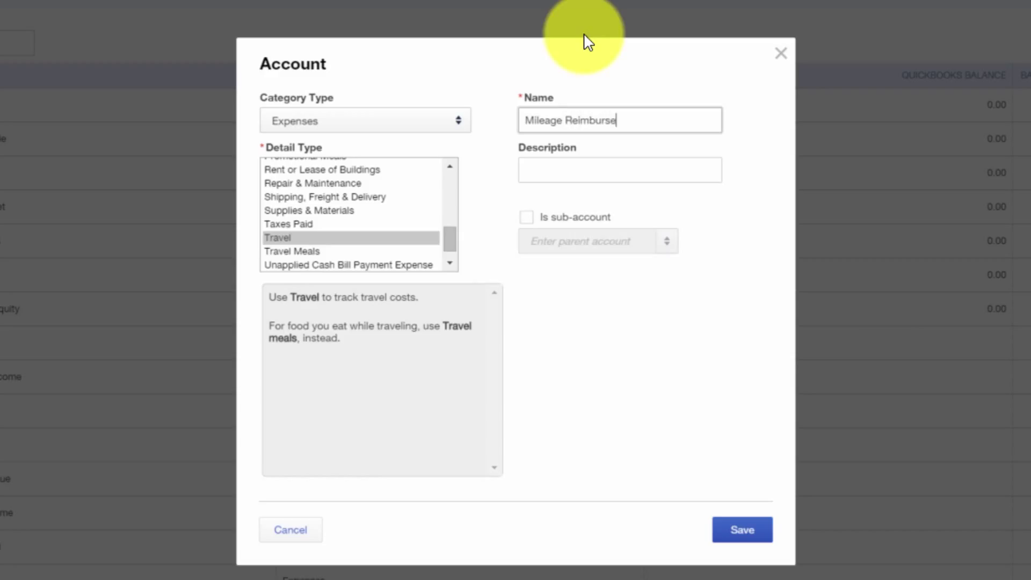
{"action": "key", "text": "Tab"}
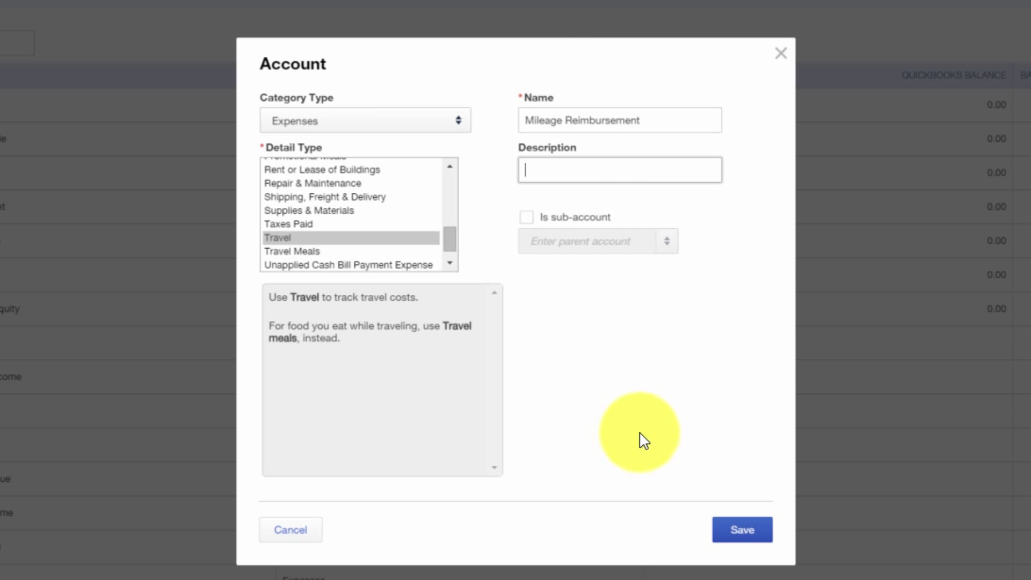
{"action": "left_click", "coordinate": [742, 540]}
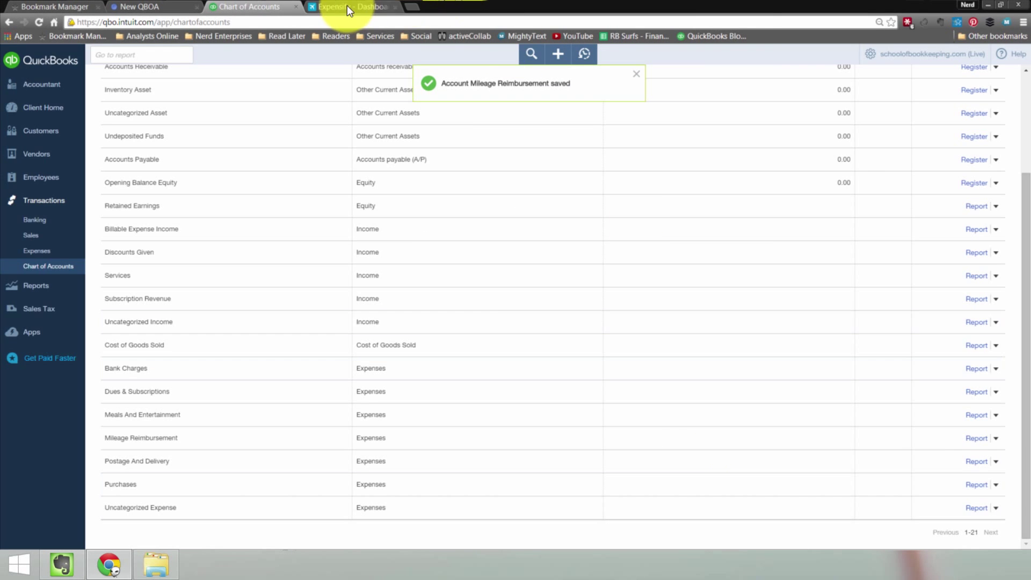
{"action": "left_click", "coordinate": [347, 7]}
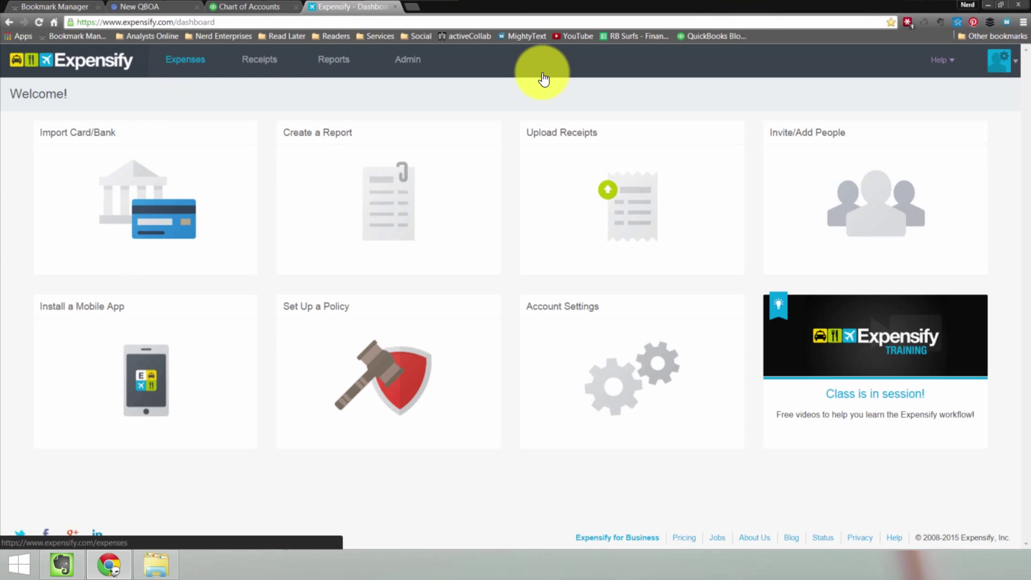
Start a new distance expense in Expensify and open its Category list
{"action": "left_click", "coordinate": [187, 59]}
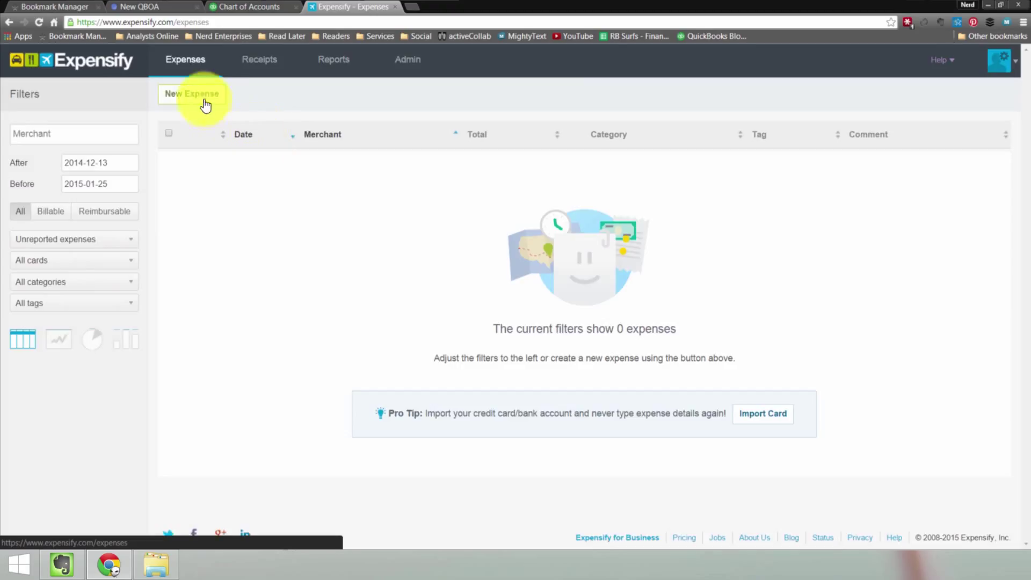
{"action": "left_click", "coordinate": [200, 98]}
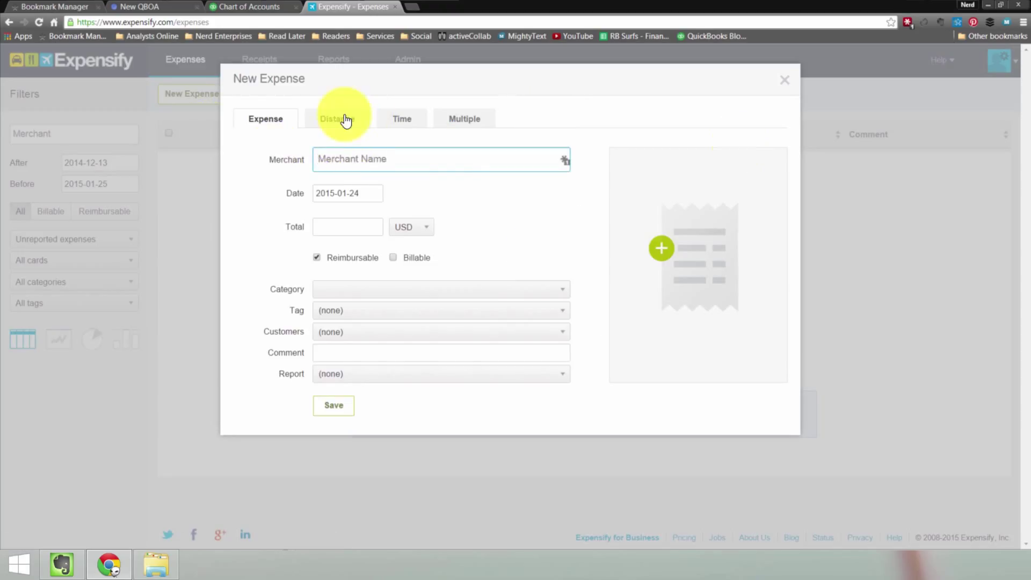
{"action": "left_click", "coordinate": [341, 119]}
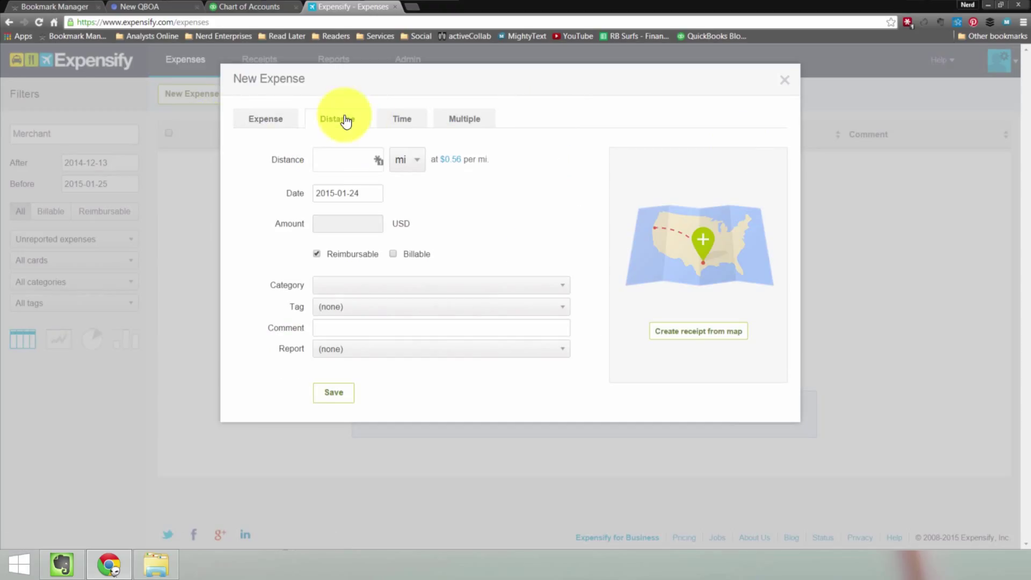
{"action": "left_click", "coordinate": [362, 285]}
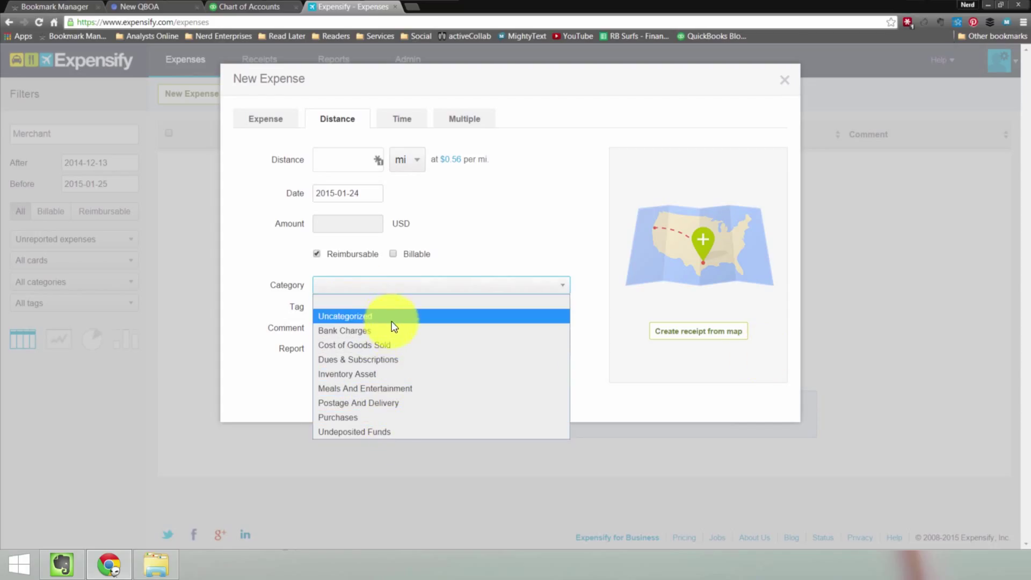
Close the expense without saving and bring up the Admin policies list
{"action": "left_click", "coordinate": [785, 85]}
{"action": "left_click", "coordinate": [785, 82]}
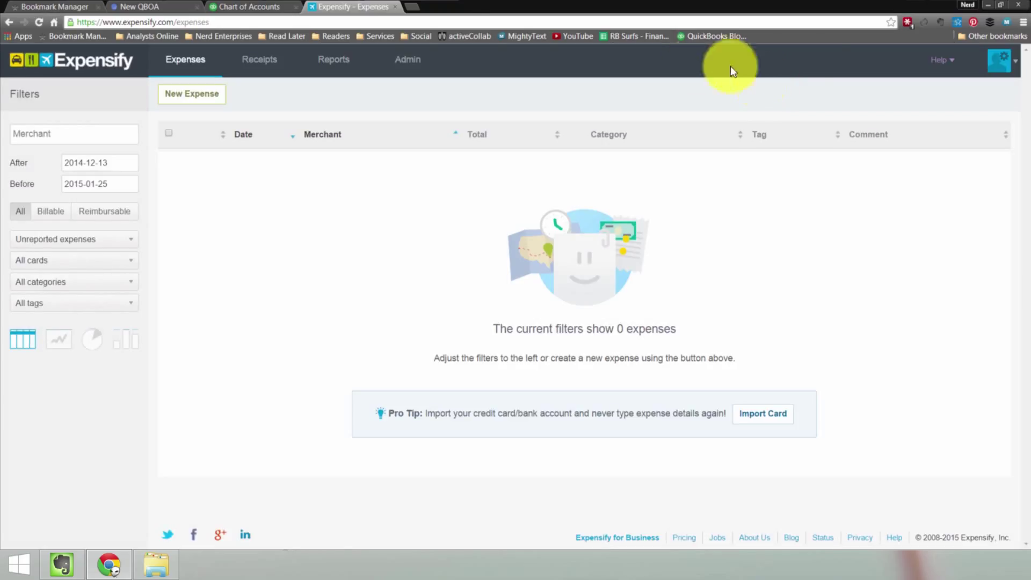
{"action": "left_click", "coordinate": [409, 60]}
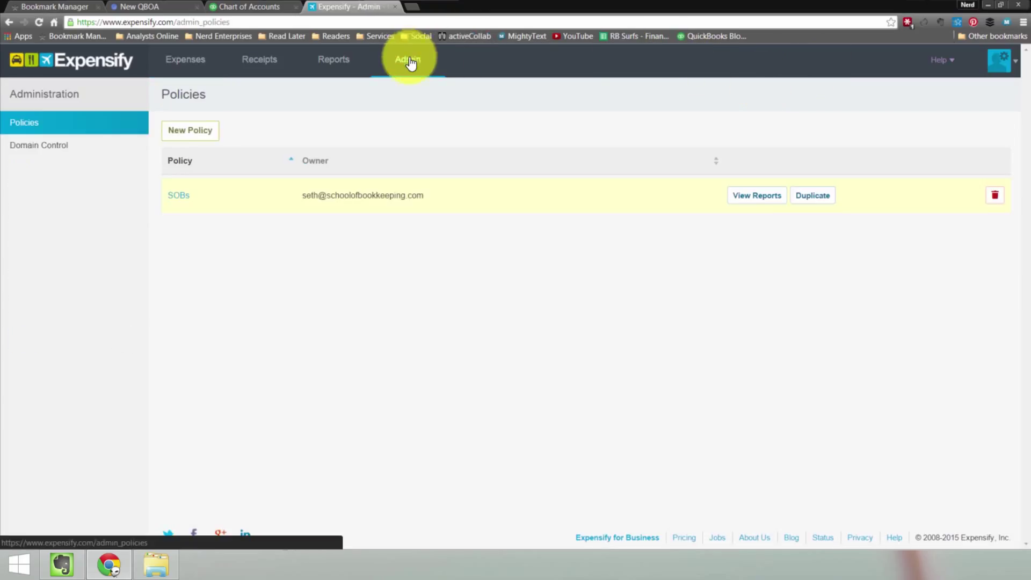
Run Sync Now for the SOBs policy's QuickBooks Online connection, then start a new expense
{"action": "left_click", "coordinate": [179, 191]}
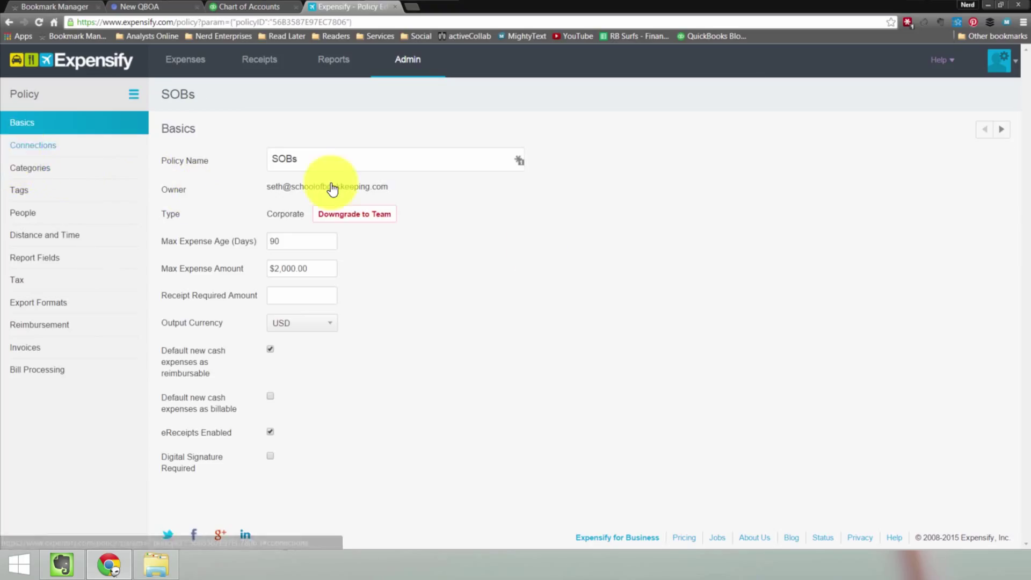
{"action": "scroll", "coordinate": [412, 372], "scroll_direction": "down", "scroll_amount": 4}
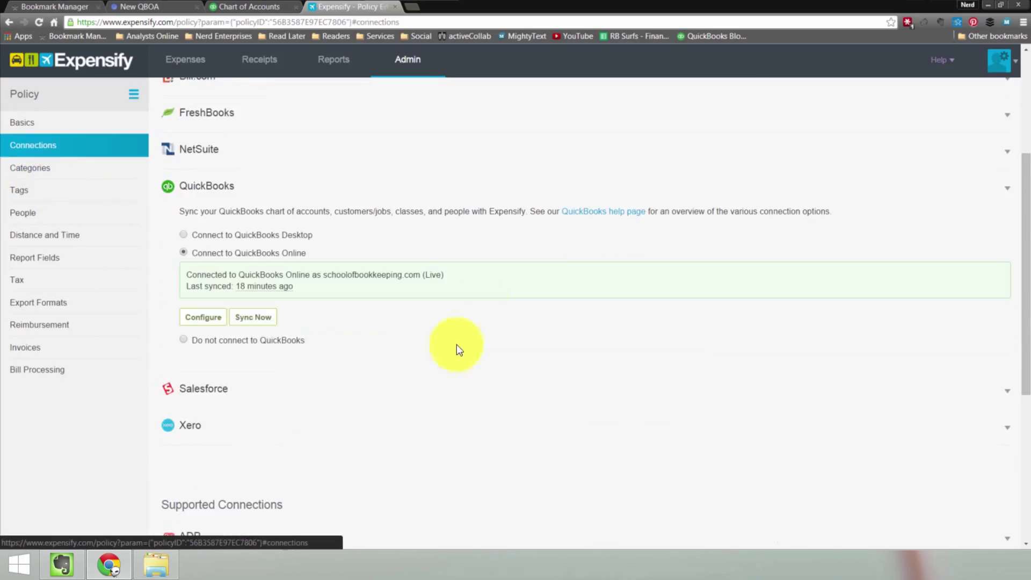
{"action": "left_click", "coordinate": [254, 318]}
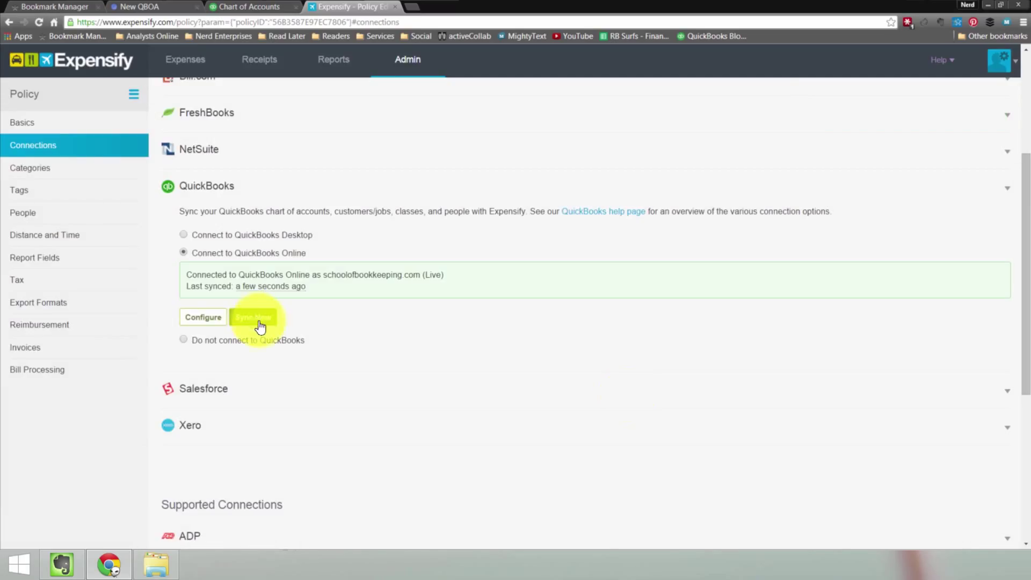
{"action": "left_click", "coordinate": [185, 59]}
{"action": "left_click", "coordinate": [180, 109]}
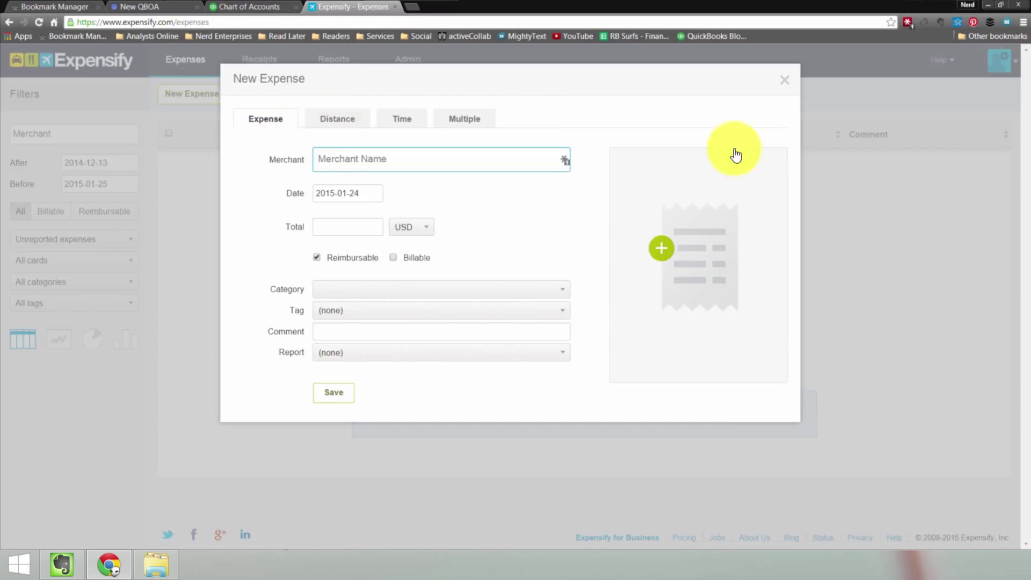
Switch the expense to Distance, check its category options, and close it unsaved
{"action": "left_click", "coordinate": [337, 119]}
{"action": "left_click", "coordinate": [355, 285]}
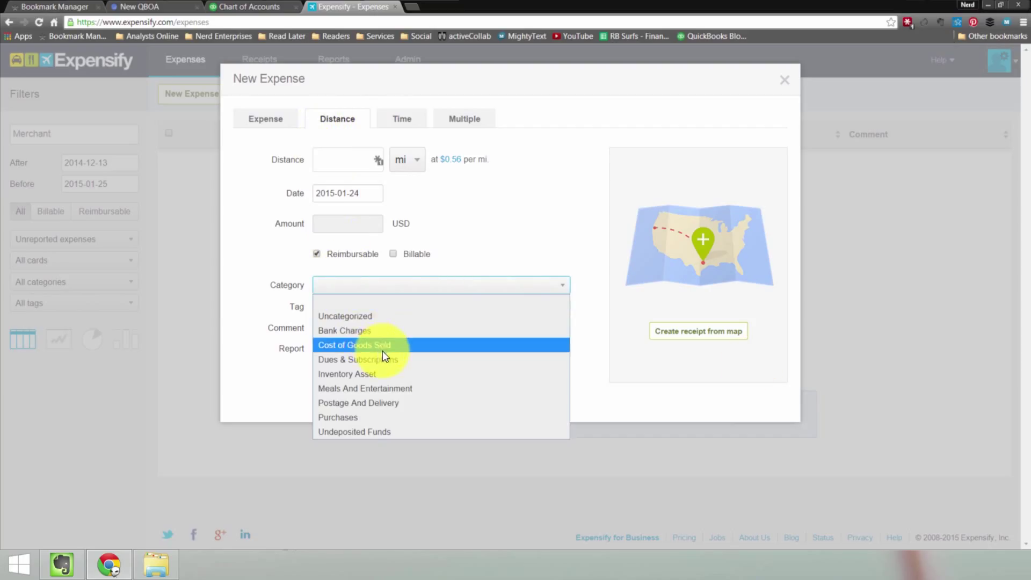
{"action": "left_click", "coordinate": [757, 380]}
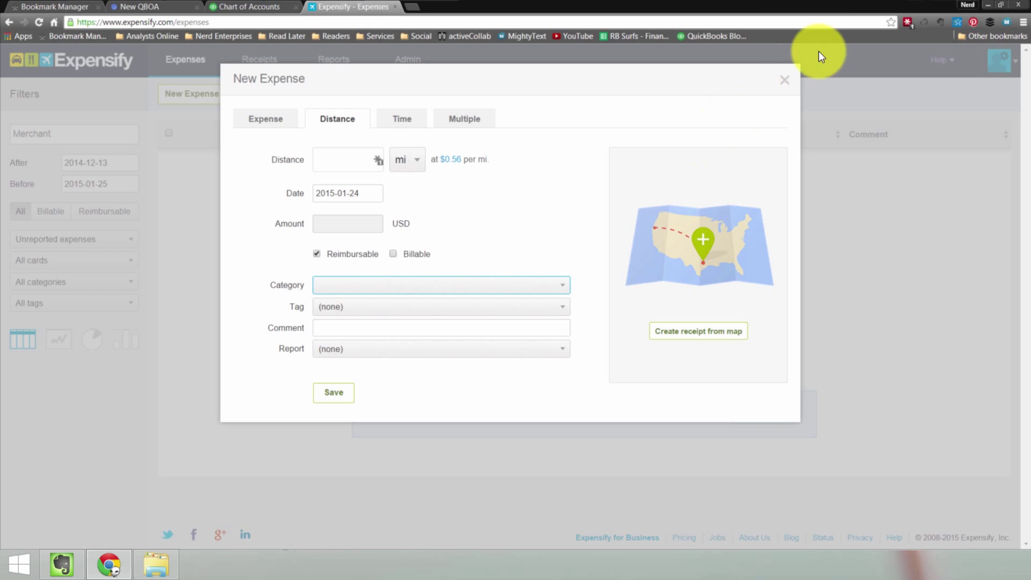
{"action": "left_click", "coordinate": [784, 82]}
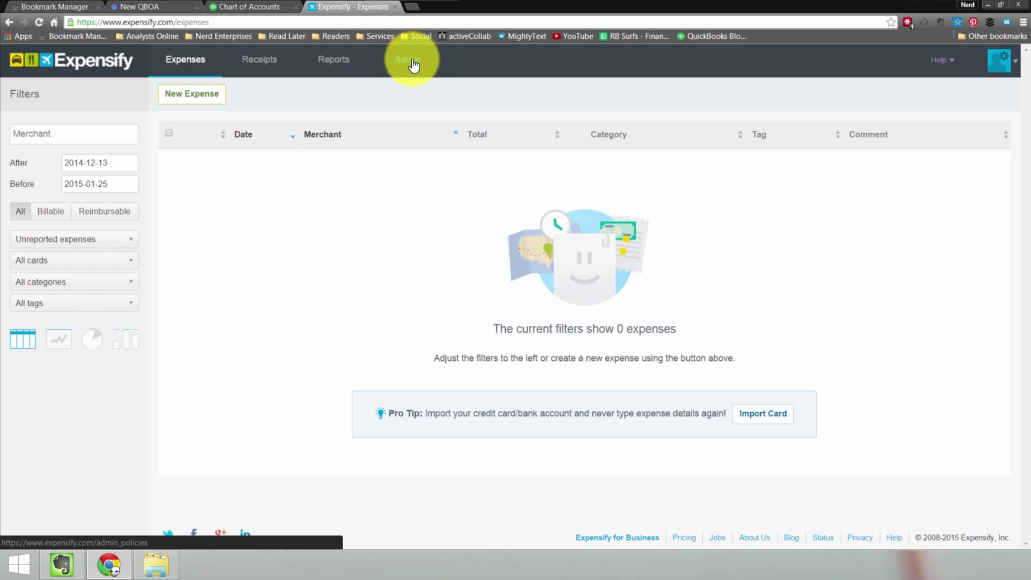
In the SOBs policy's Categories list, enable Mileage Reimbursement
{"action": "left_click", "coordinate": [407, 60]}
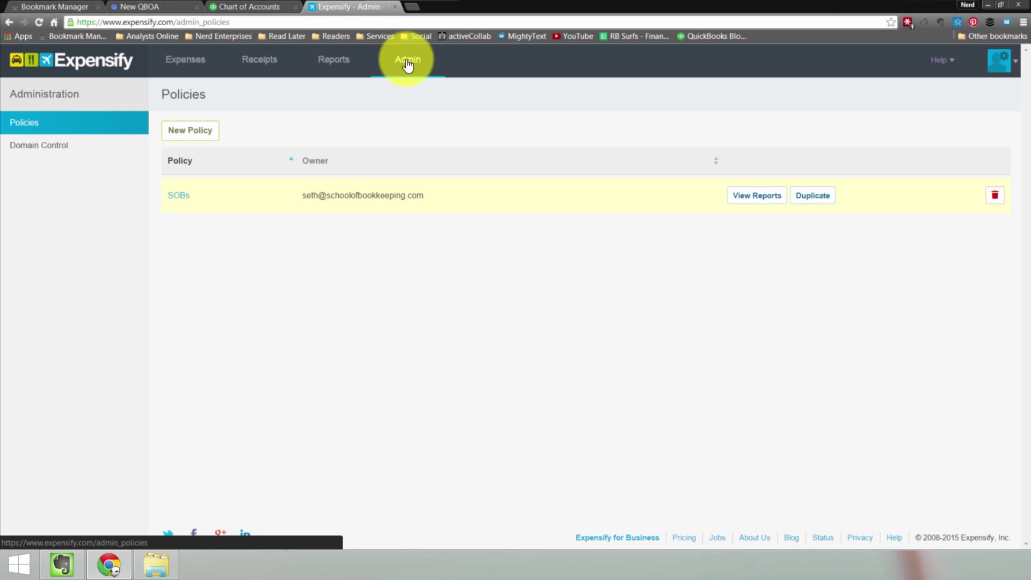
{"action": "left_click", "coordinate": [180, 202]}
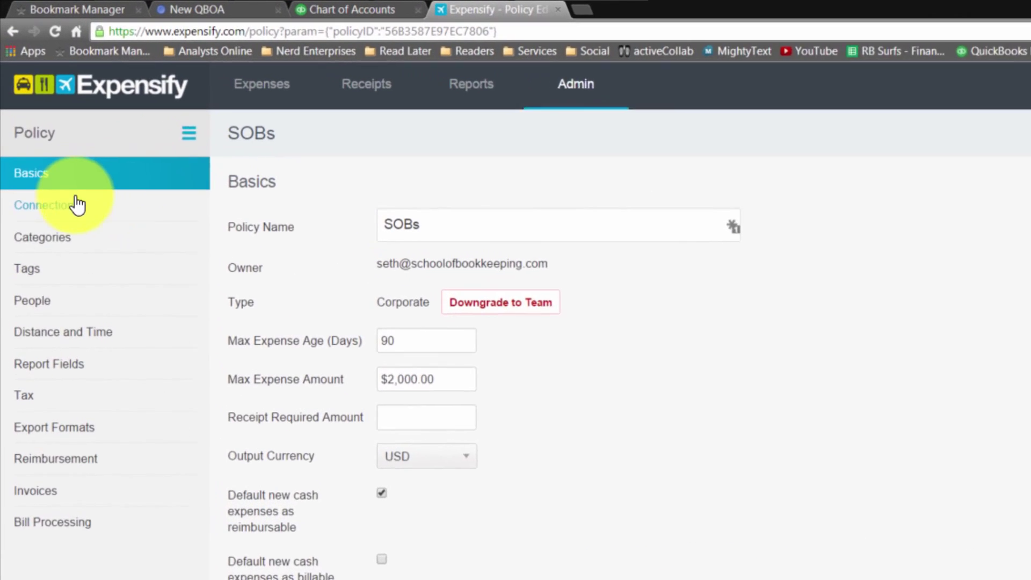
{"action": "left_click", "coordinate": [46, 254]}
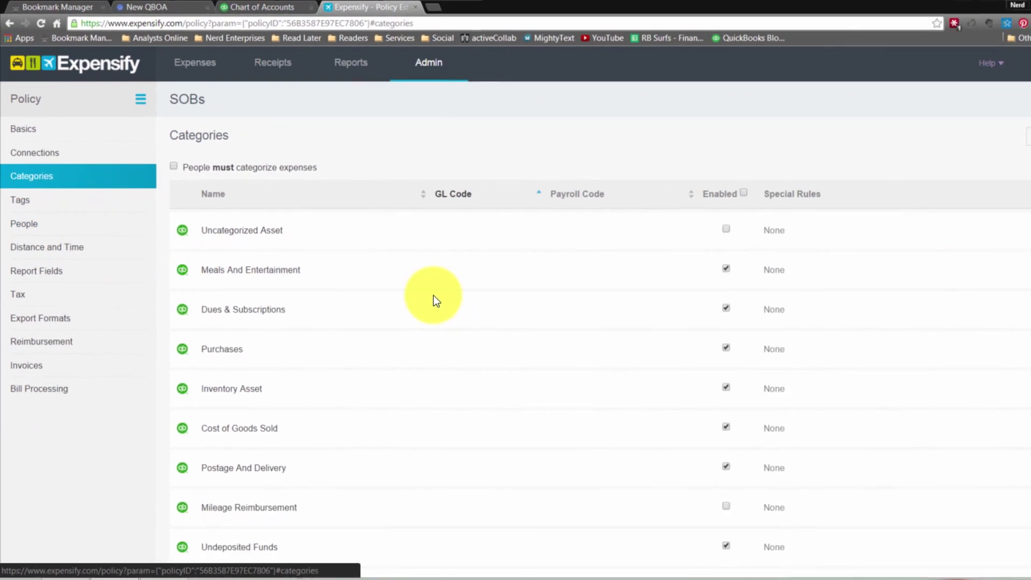
{"action": "scroll", "coordinate": [633, 446], "scroll_direction": "down", "scroll_amount": 2}
{"action": "scroll", "coordinate": [416, 291], "scroll_direction": "down", "scroll_amount": 1}
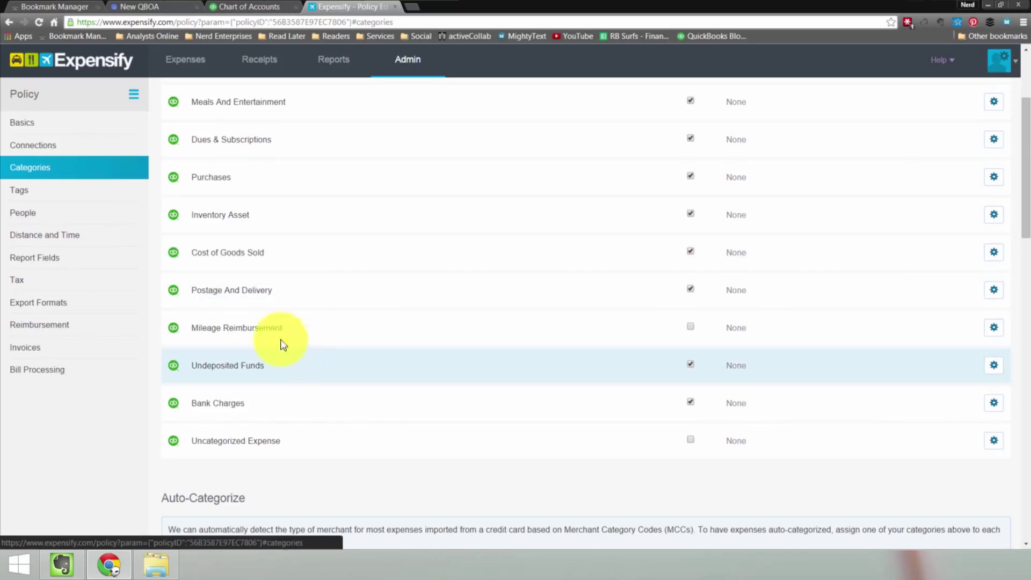
{"action": "left_click", "coordinate": [691, 326]}
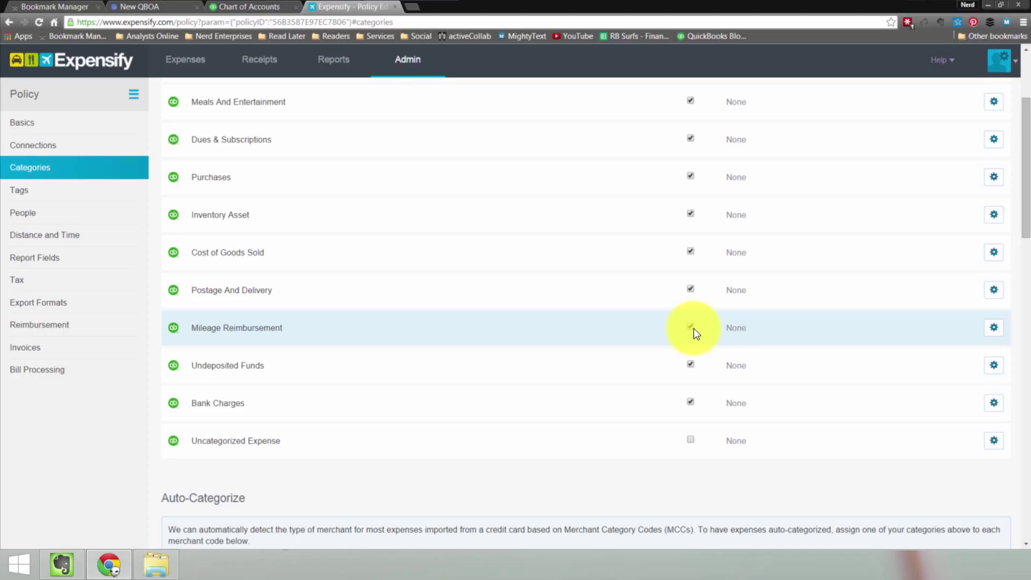
{"action": "scroll", "coordinate": [696, 329], "scroll_direction": "up", "scroll_amount": 2}
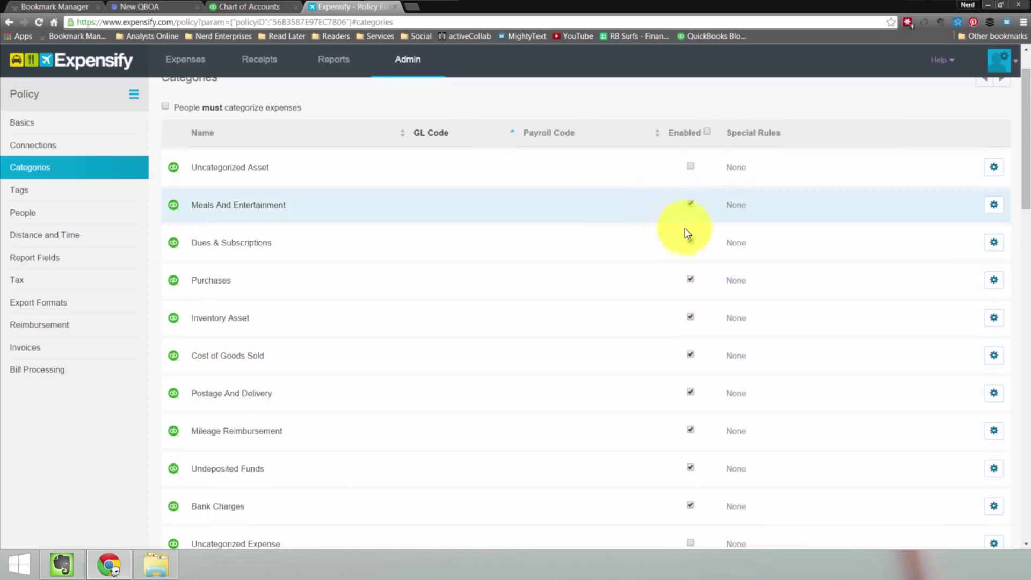
Disable the Purchases, Inventory Asset and Cost of Goods Sold categories
{"action": "left_click", "coordinate": [691, 242]}
{"action": "left_click", "coordinate": [692, 282]}
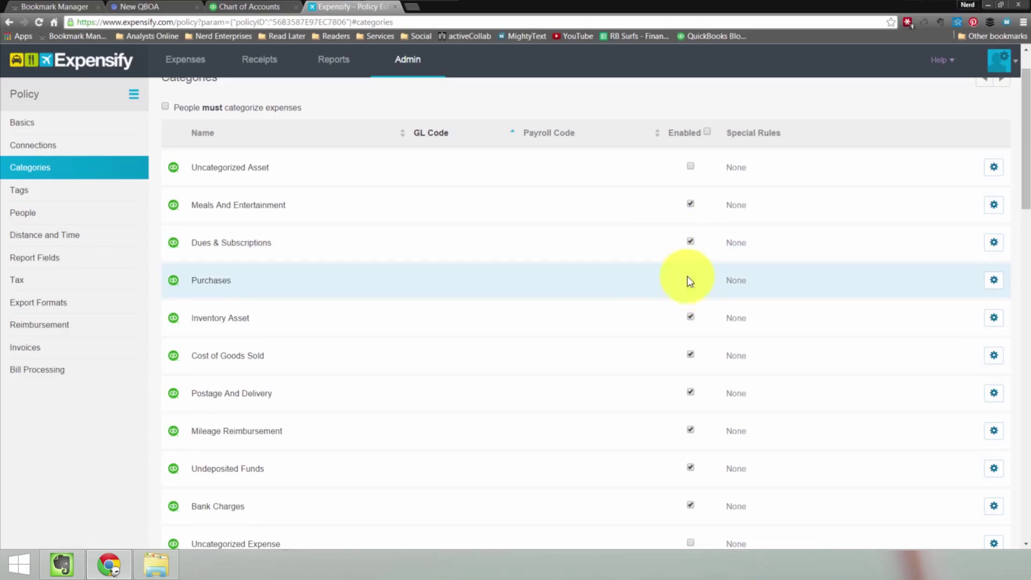
{"action": "scroll", "coordinate": [634, 276], "scroll_direction": "down", "scroll_amount": 1}
{"action": "left_click", "coordinate": [692, 265]}
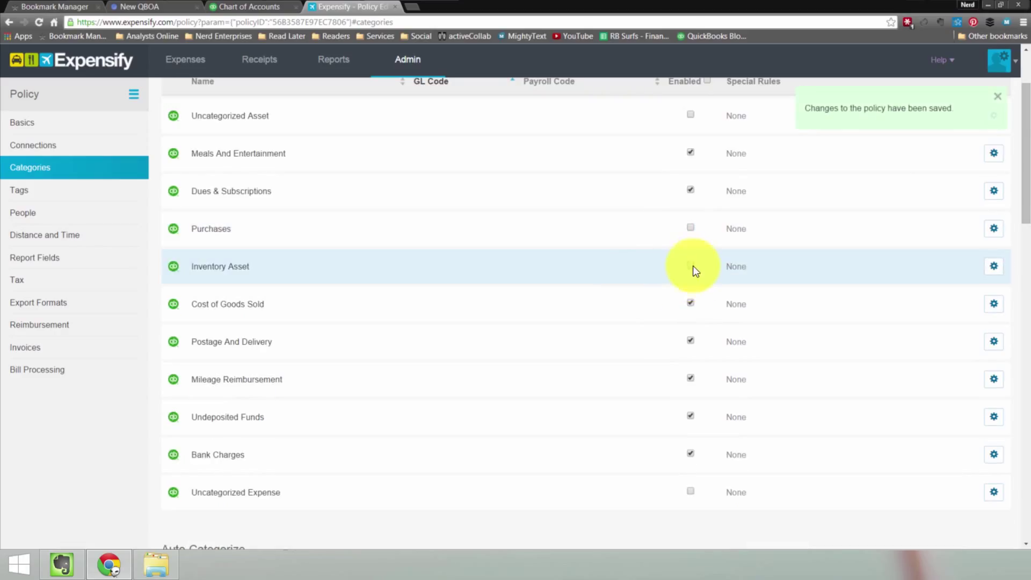
{"action": "scroll", "coordinate": [591, 275], "scroll_direction": "down", "scroll_amount": 1}
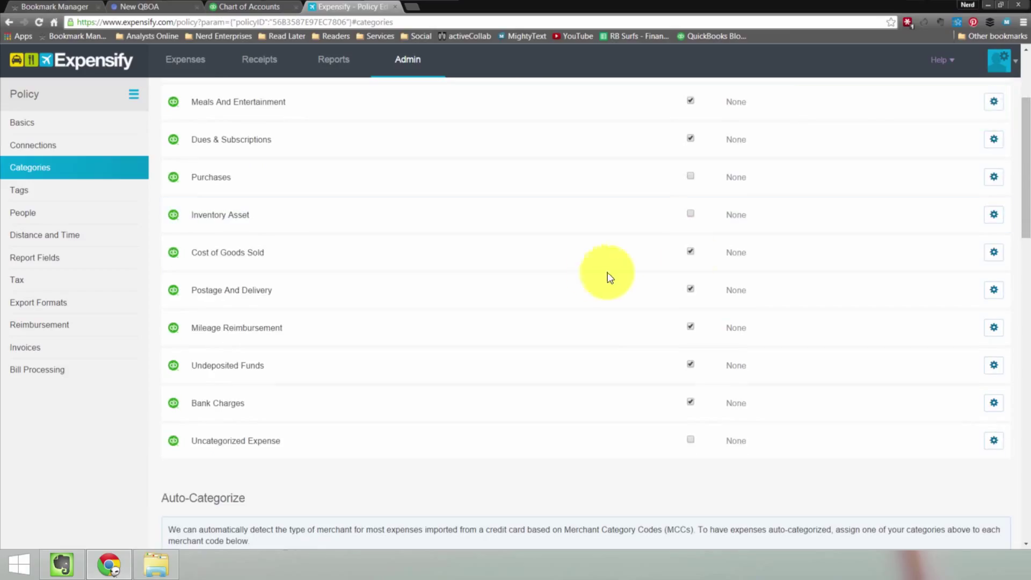
{"action": "left_click", "coordinate": [691, 252]}
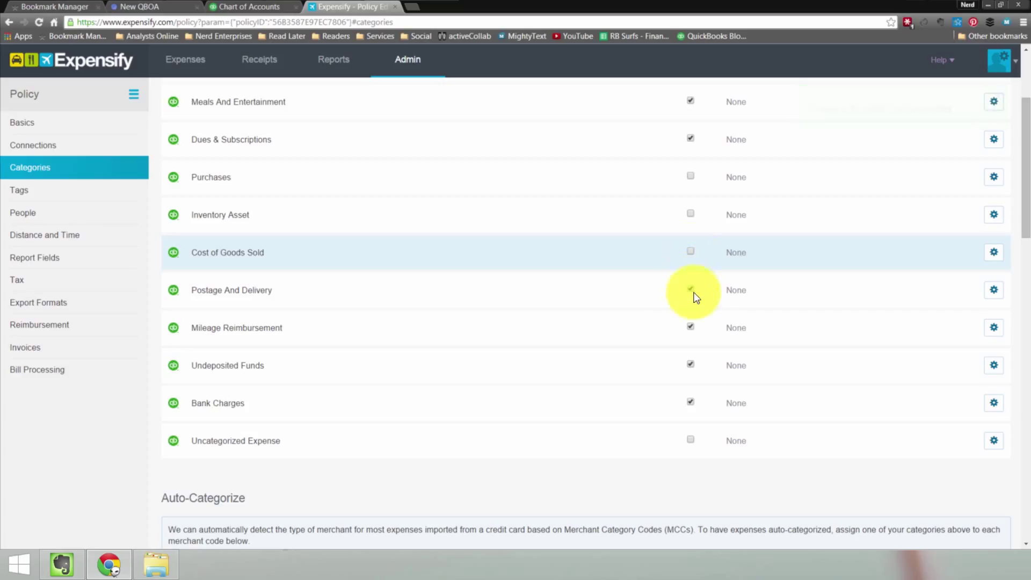
Disable Undeposited Funds and Bank Charges, leaving Uncategorized Asset disabled too
{"action": "left_click", "coordinate": [691, 327]}
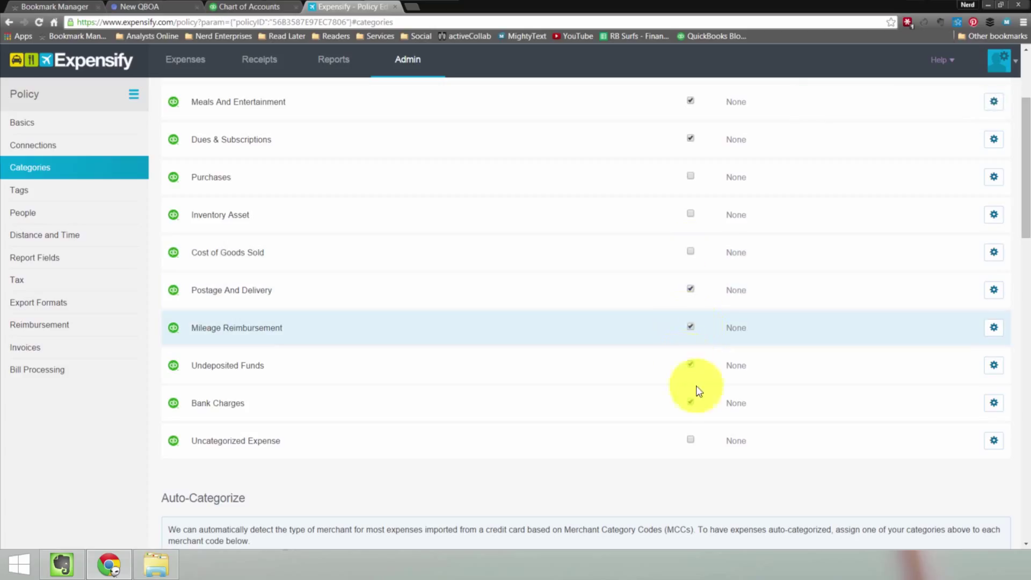
{"action": "left_click", "coordinate": [691, 365]}
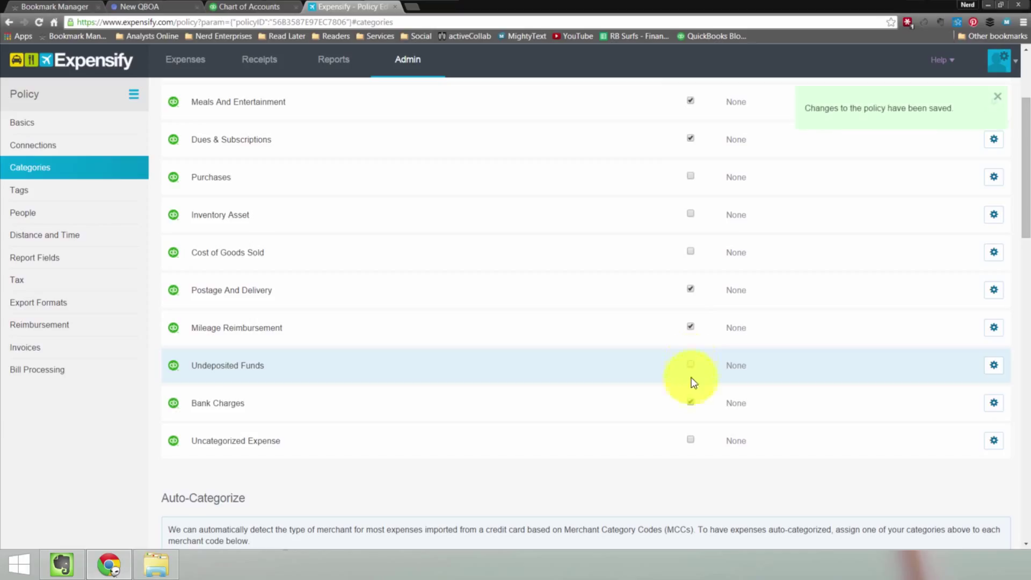
{"action": "left_click", "coordinate": [691, 402]}
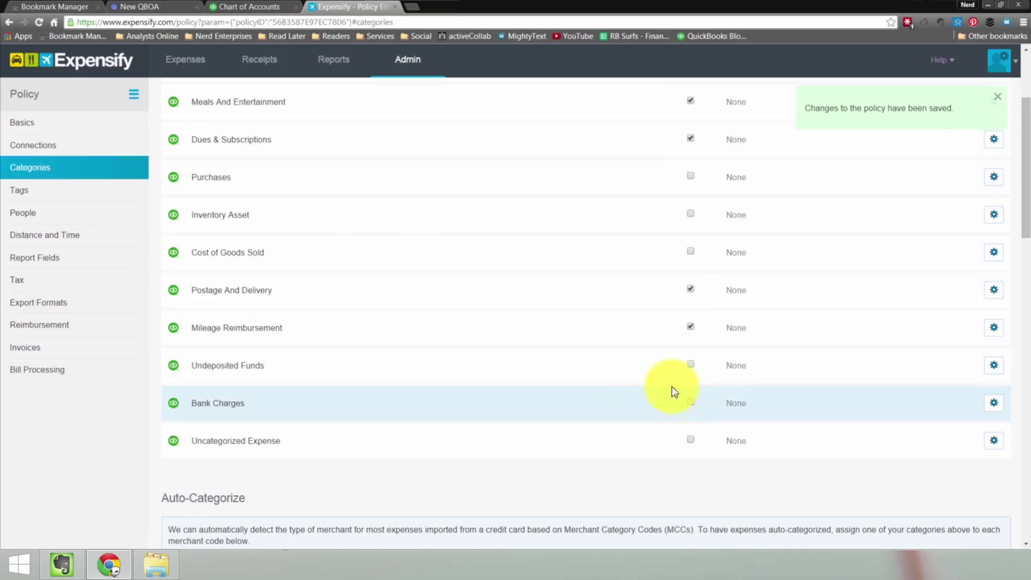
{"action": "scroll", "coordinate": [650, 385], "scroll_direction": "down", "scroll_amount": 2}
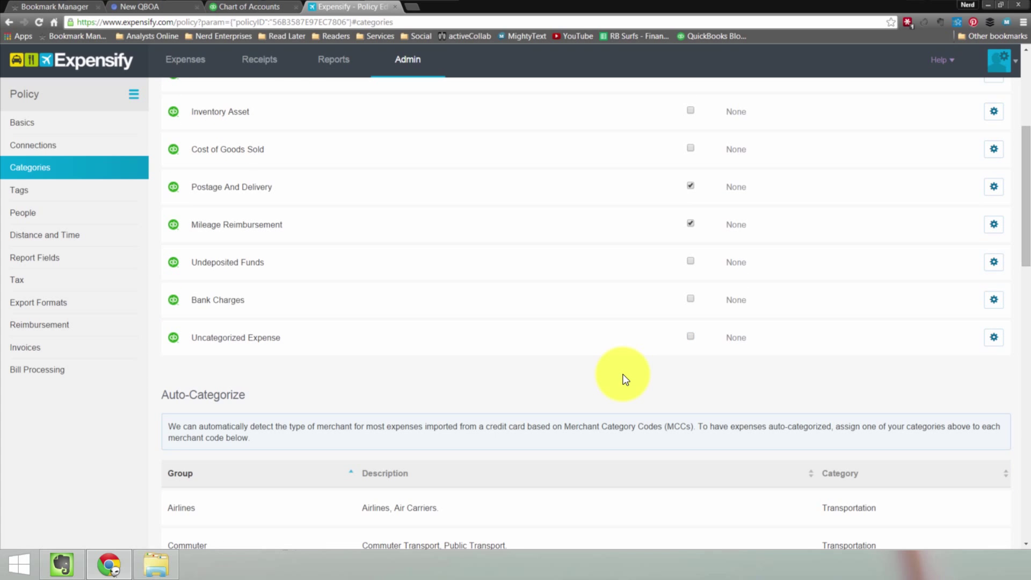
{"action": "scroll", "coordinate": [626, 380], "scroll_direction": "up", "scroll_amount": 5}
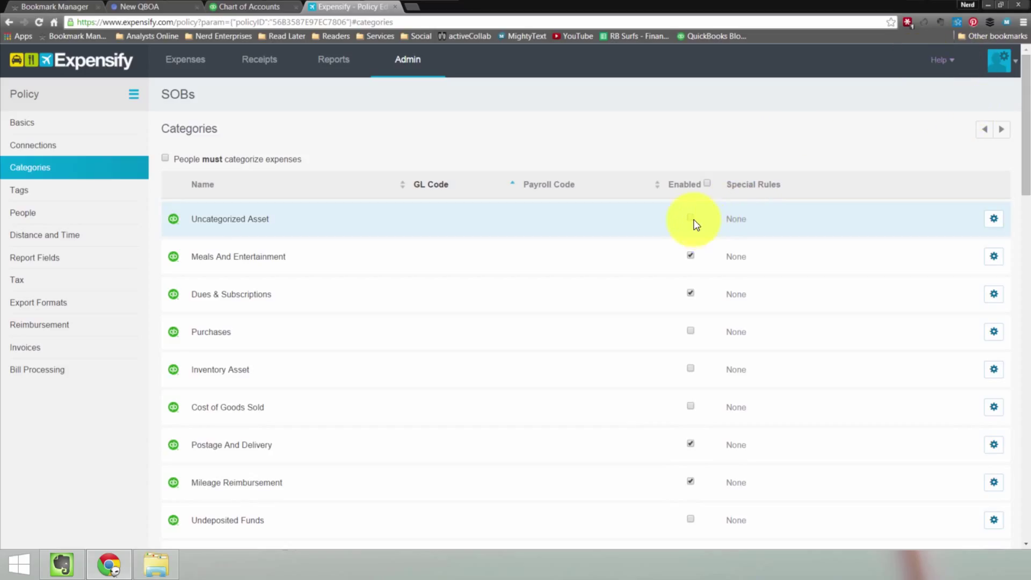
{"action": "left_click", "coordinate": [692, 218]}
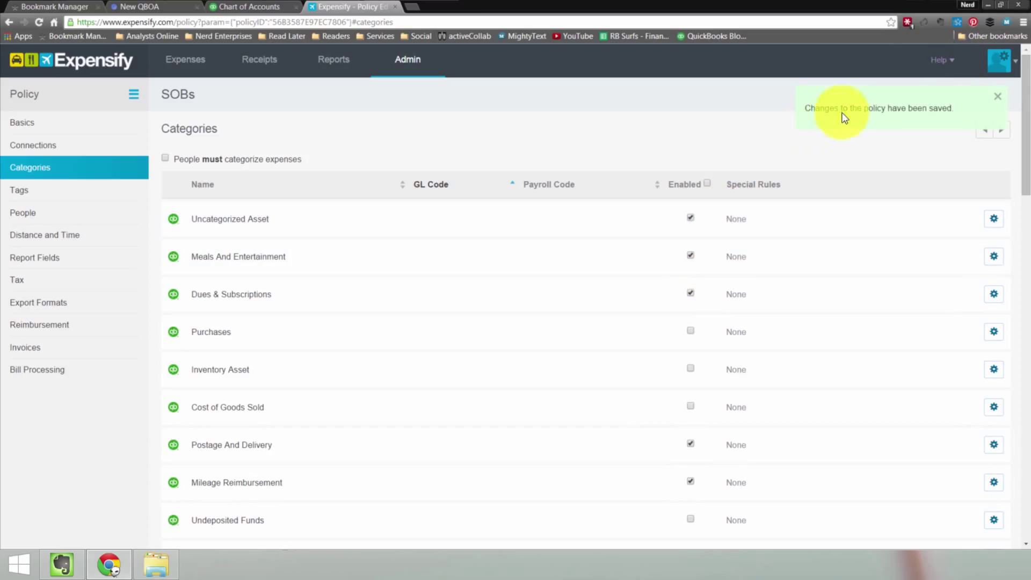
{"action": "left_click", "coordinate": [692, 218]}
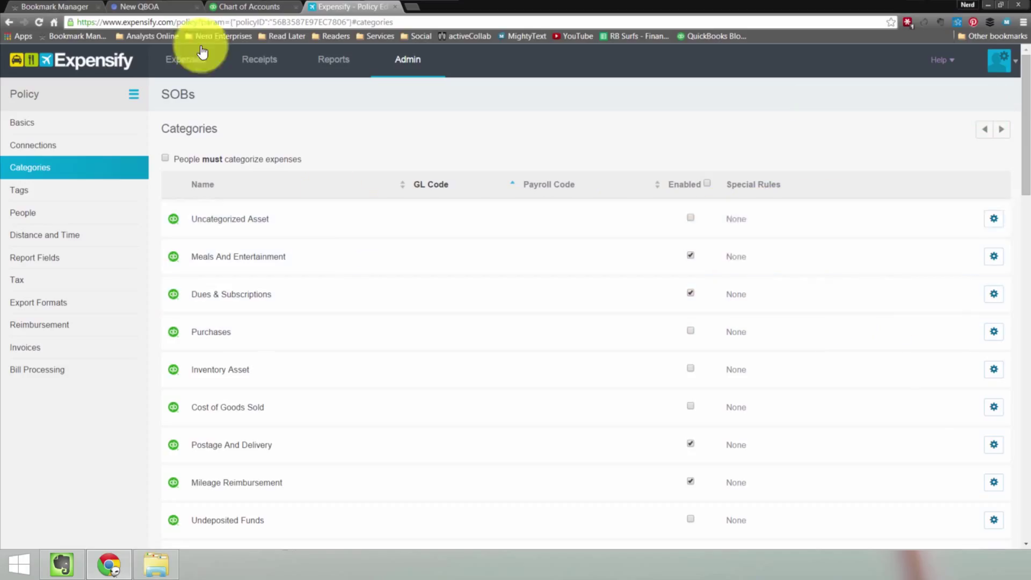
Reload the expenses page and check a new distance expense's categories for Mileage Reimbursement
{"action": "left_click", "coordinate": [181, 61]}
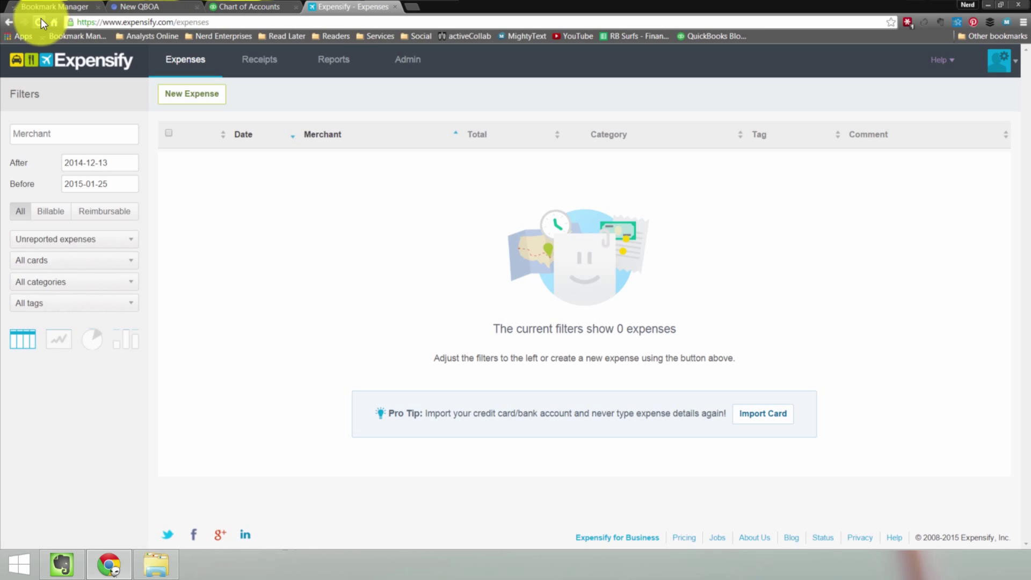
{"action": "left_click", "coordinate": [40, 19]}
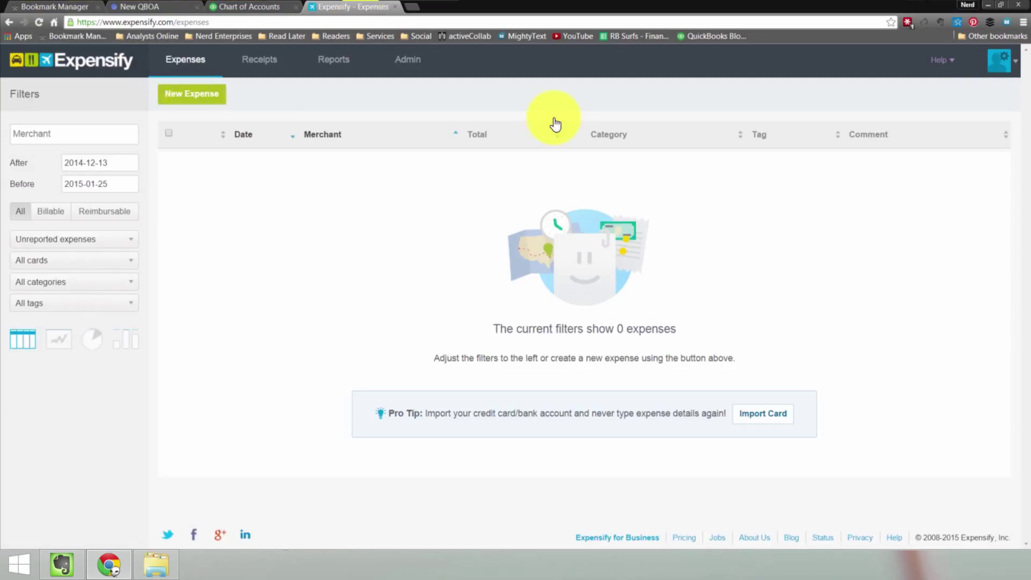
{"action": "left_click", "coordinate": [204, 95]}
{"action": "left_click", "coordinate": [337, 118]}
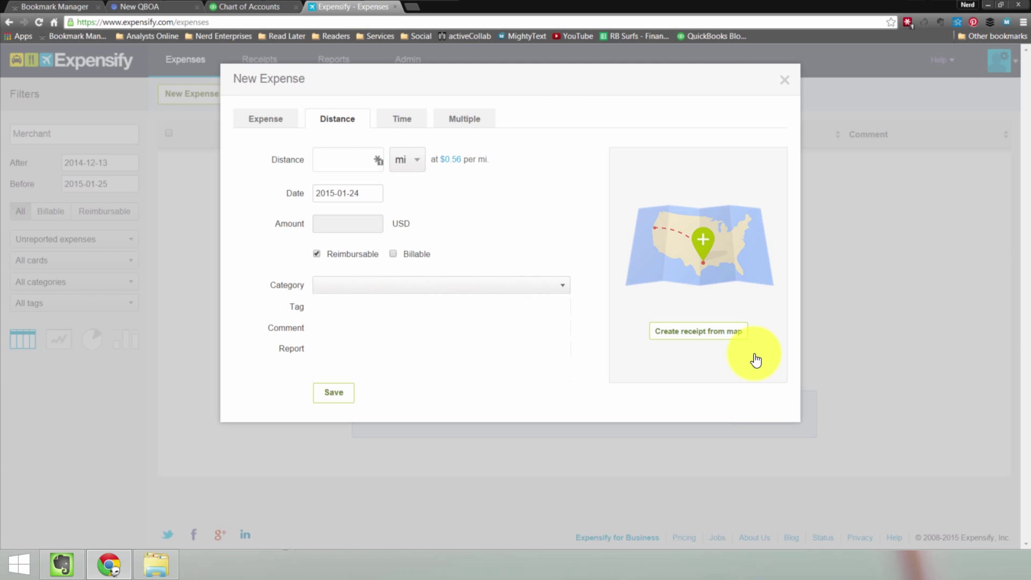
{"action": "left_click", "coordinate": [383, 284]}
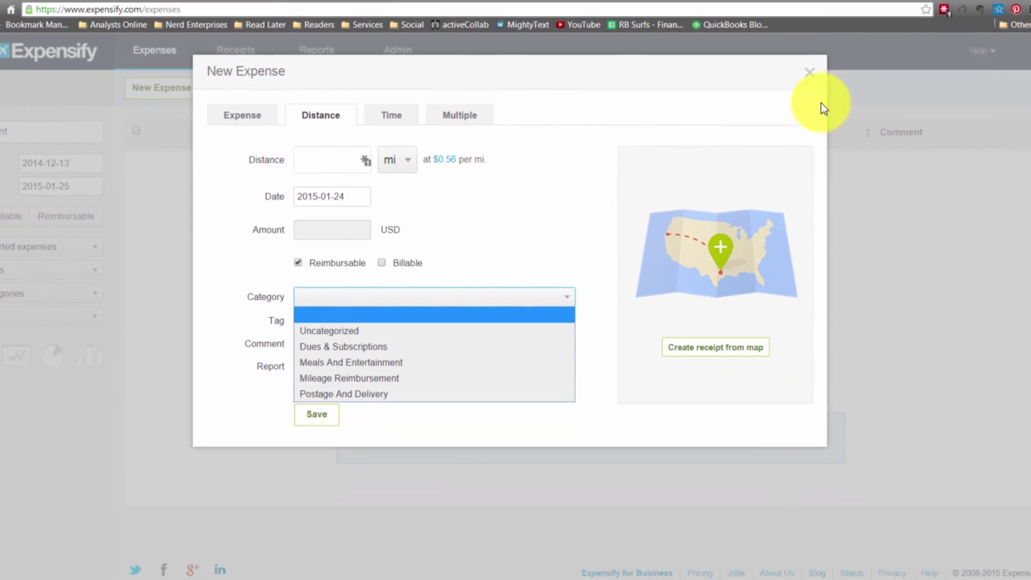
Close the expense without saving and go to the SOBs policy settings
{"action": "left_click", "coordinate": [935, 35]}
{"action": "left_click", "coordinate": [785, 80]}
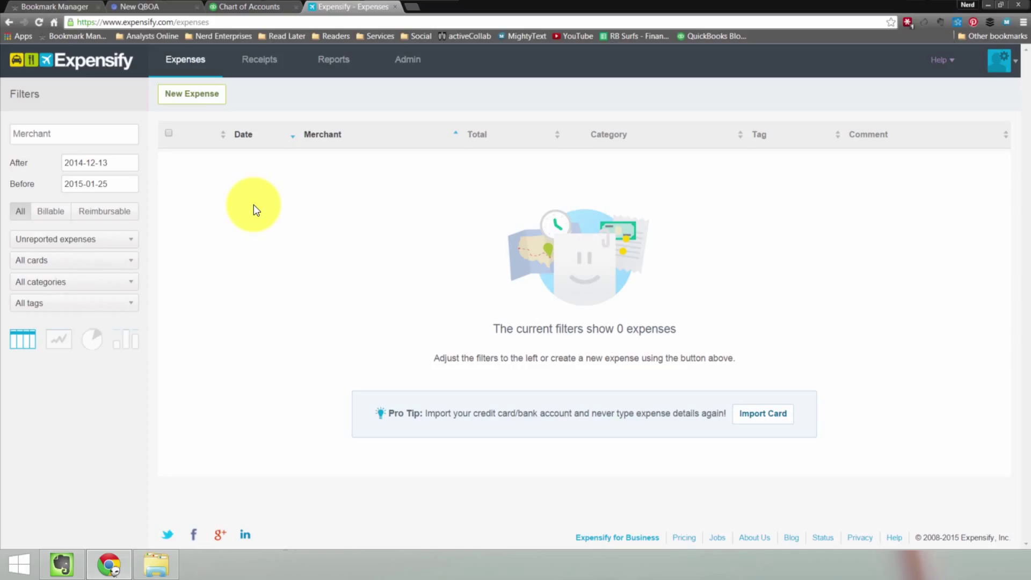
{"action": "left_click", "coordinate": [408, 59]}
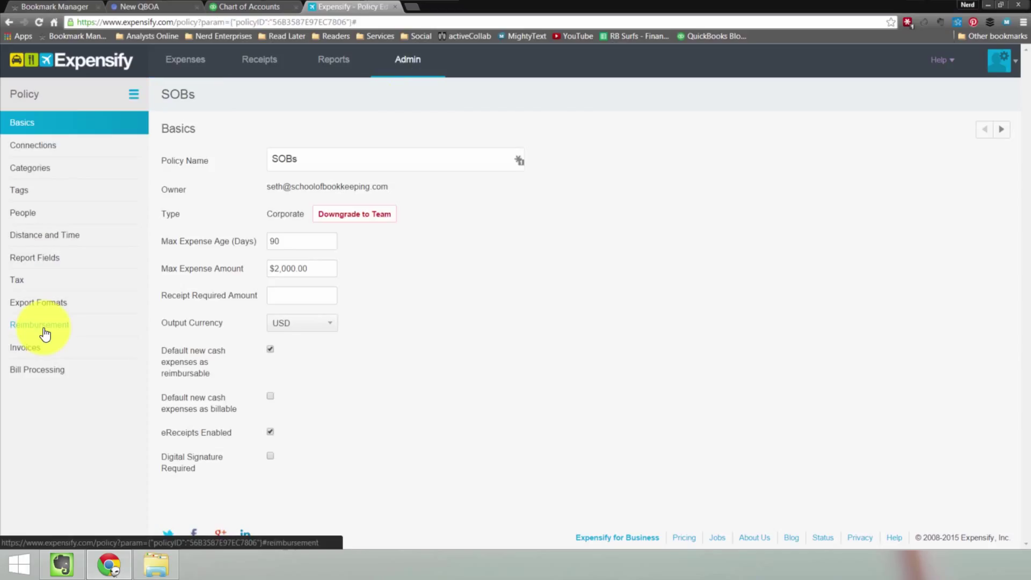